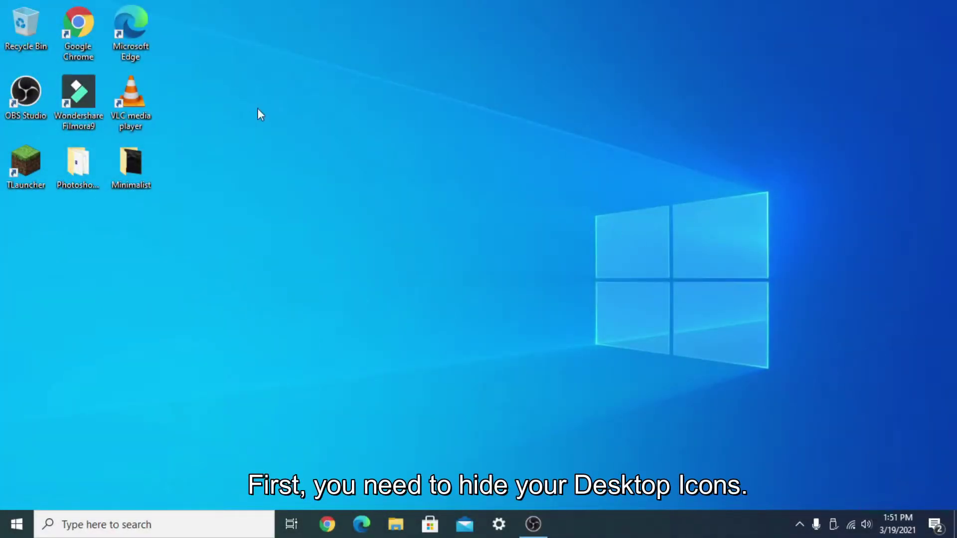
- Hide all the icons on the desktop
right_click(520, 242)
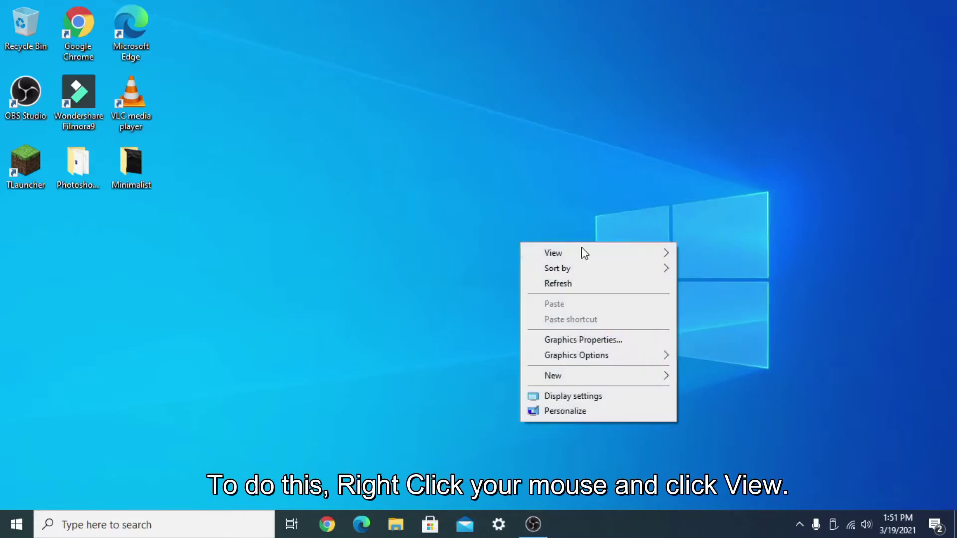
click(596, 257)
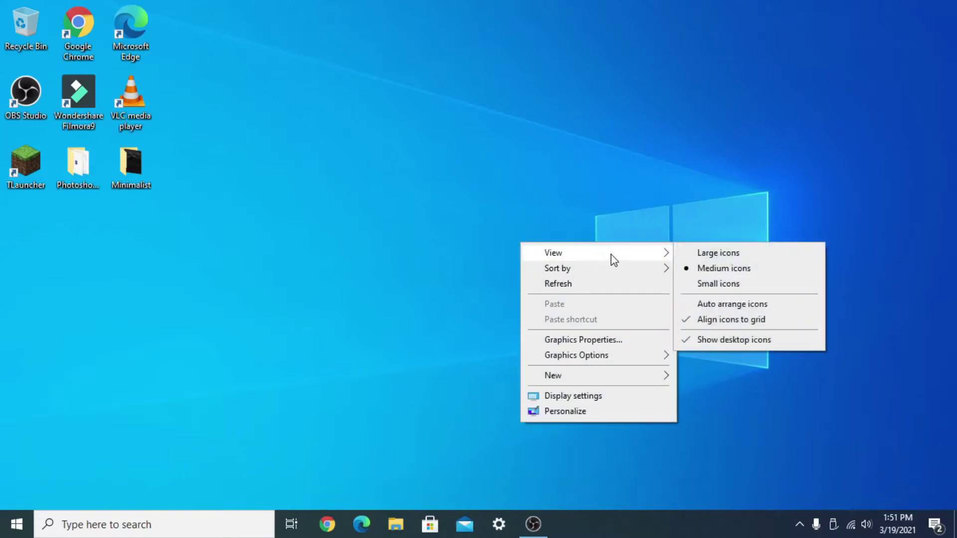
click(744, 343)
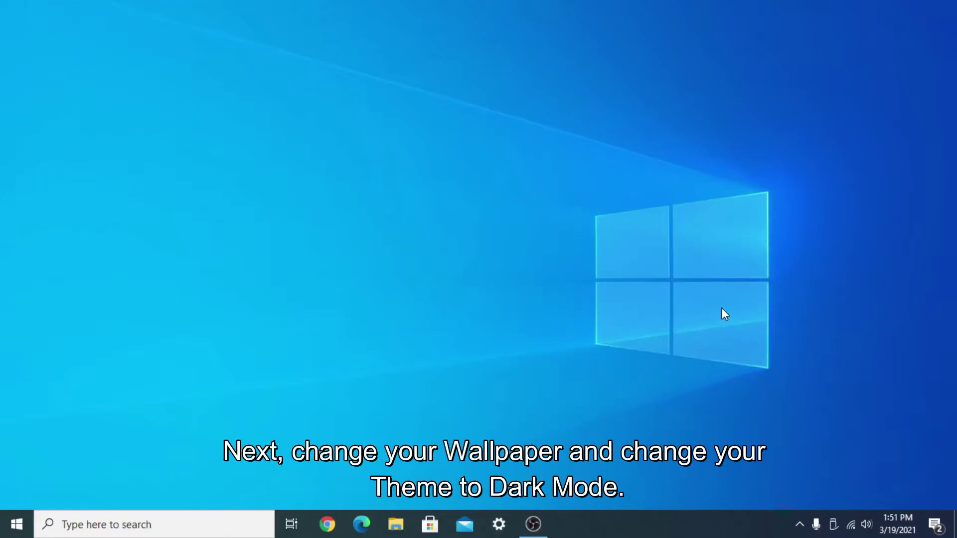
- Set the desktop background to the Wallpaper picture from the Minimalist folder in Downloads
click(499, 524)
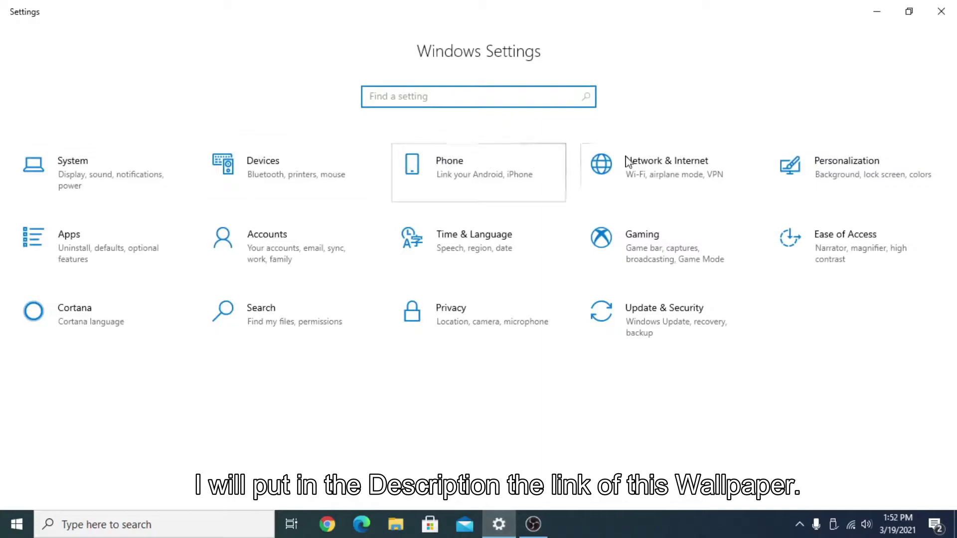
click(810, 170)
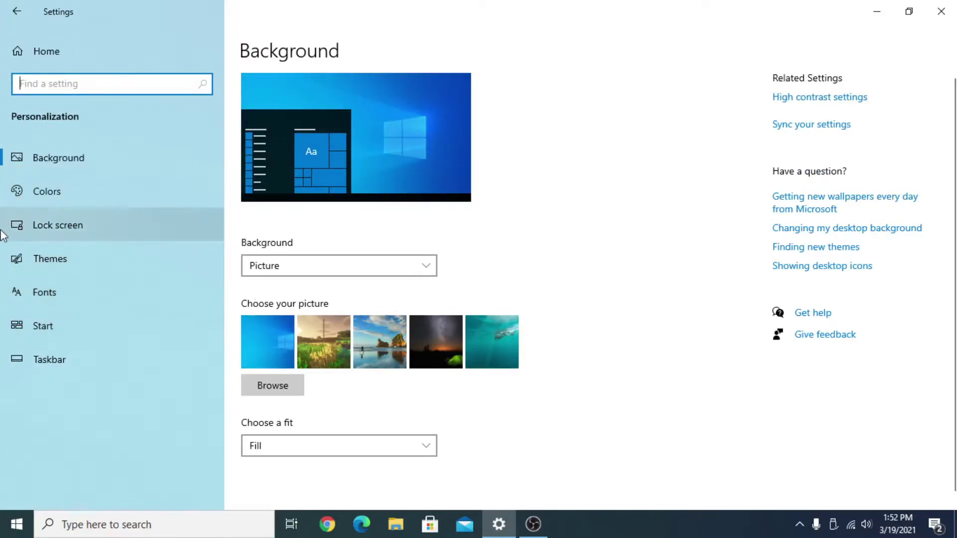
click(298, 387)
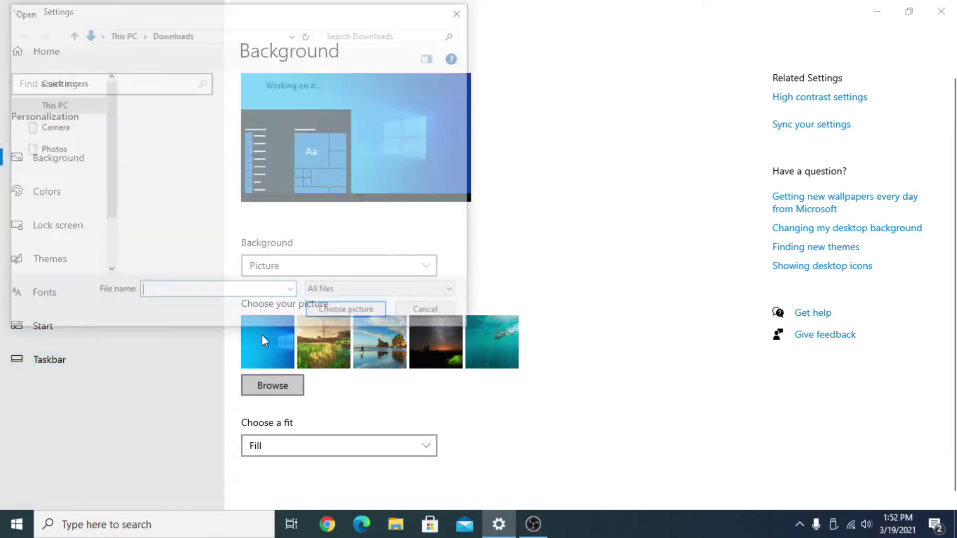
double_click(135, 159)
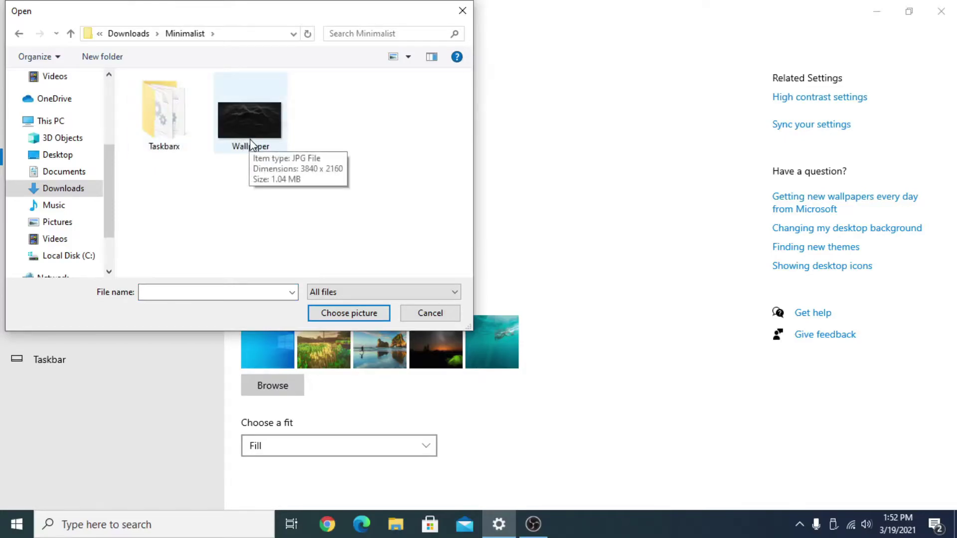
click(251, 144)
click(323, 314)
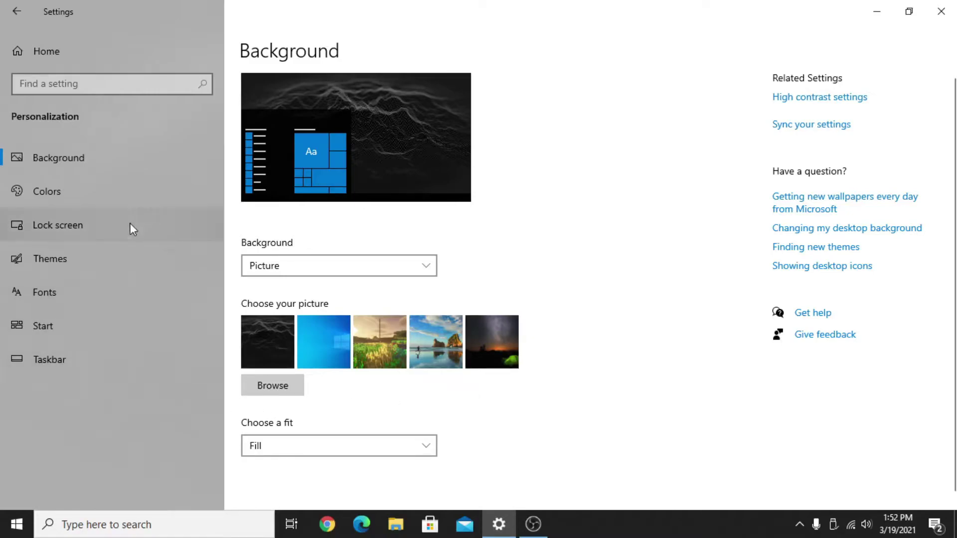
- Set the default app mode to Dark and choose the dark grey recent color as the accent color
click(113, 192)
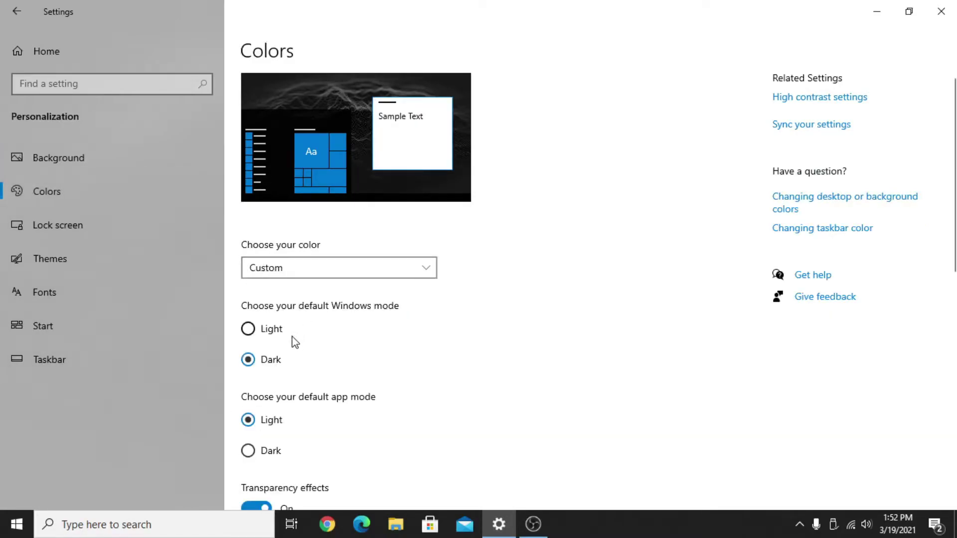
click(249, 452)
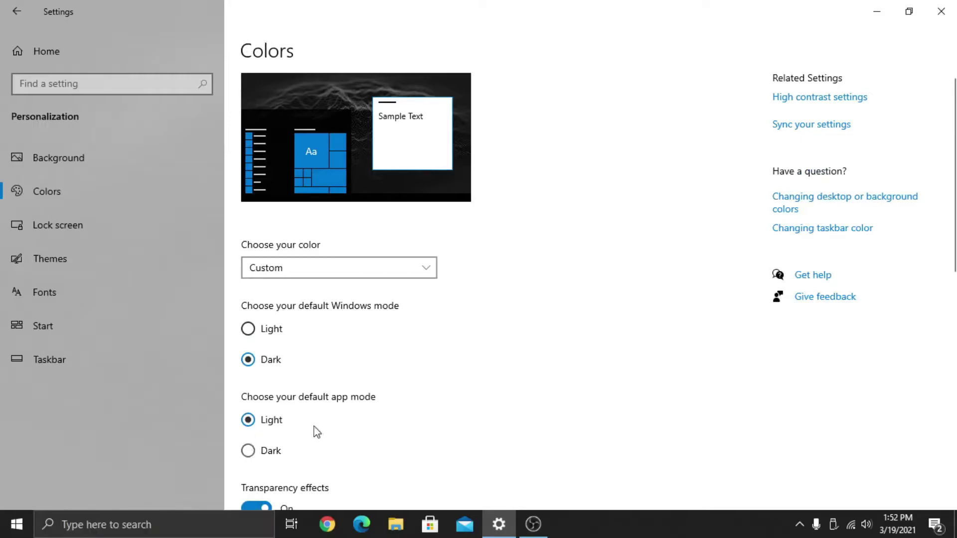
scroll(587, 281, down, 3)
scroll(586, 281, up, 2)
scroll(583, 283, down, 2)
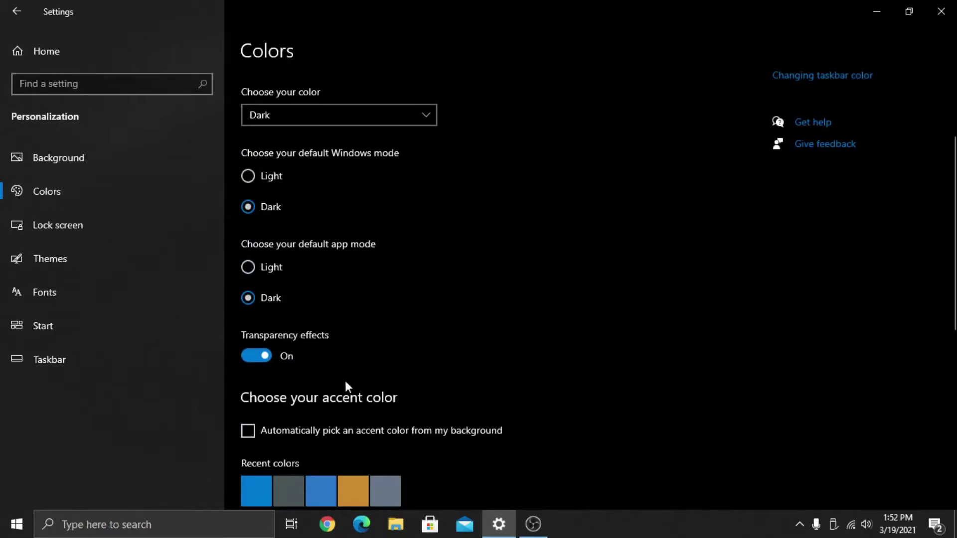
scroll(294, 421, down, 2)
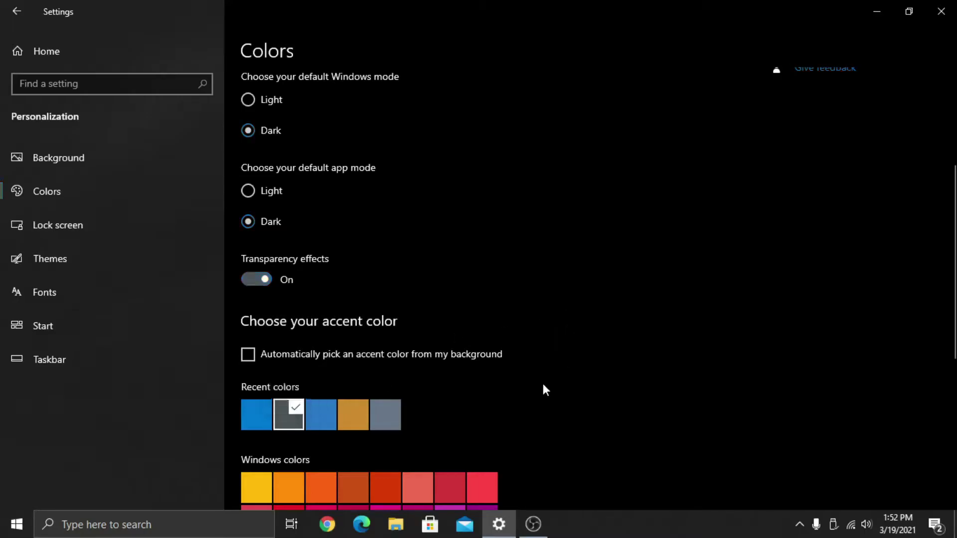
scroll(552, 354, down, 5)
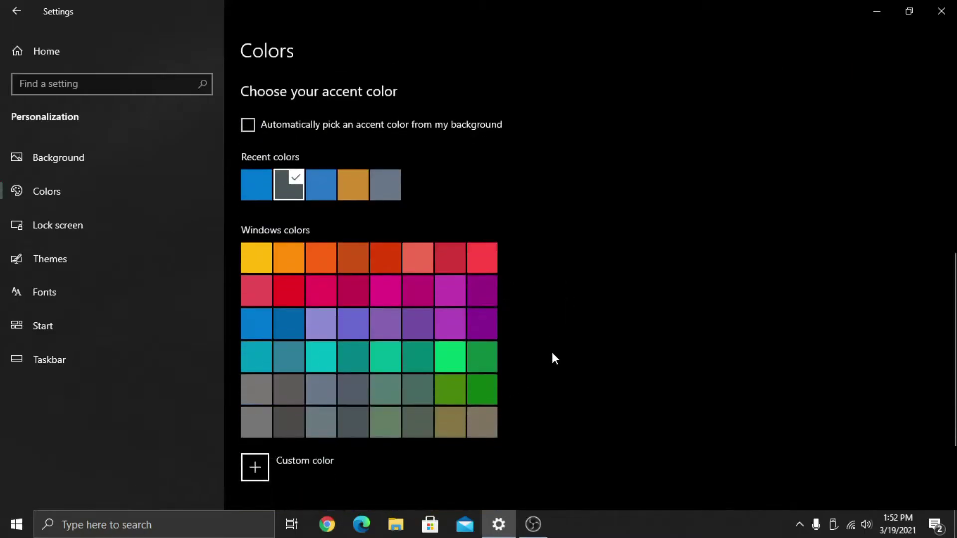
scroll(556, 377, up, 7)
scroll(559, 379, up, 1)
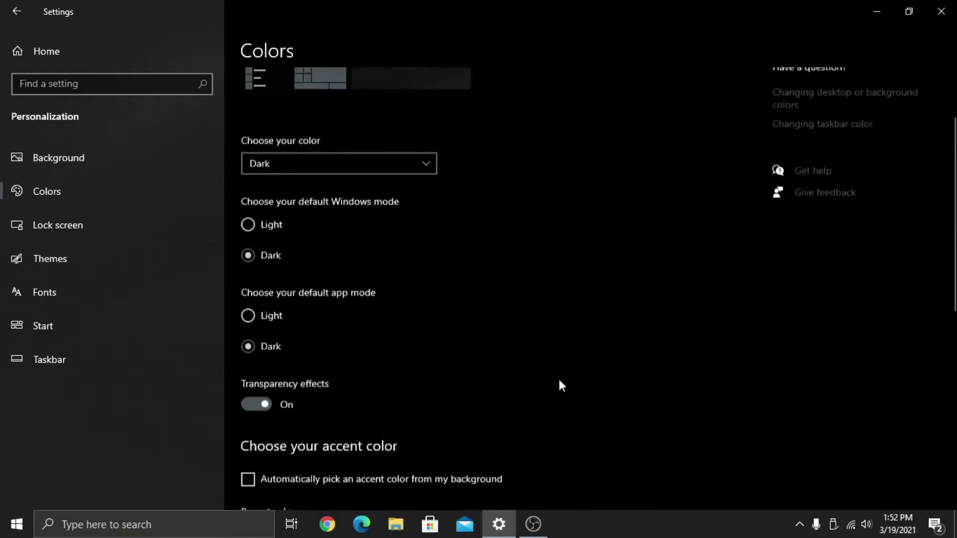
- Set the lock screen background to Picture, using the Wallpaper image from the Minimalist folder
click(129, 228)
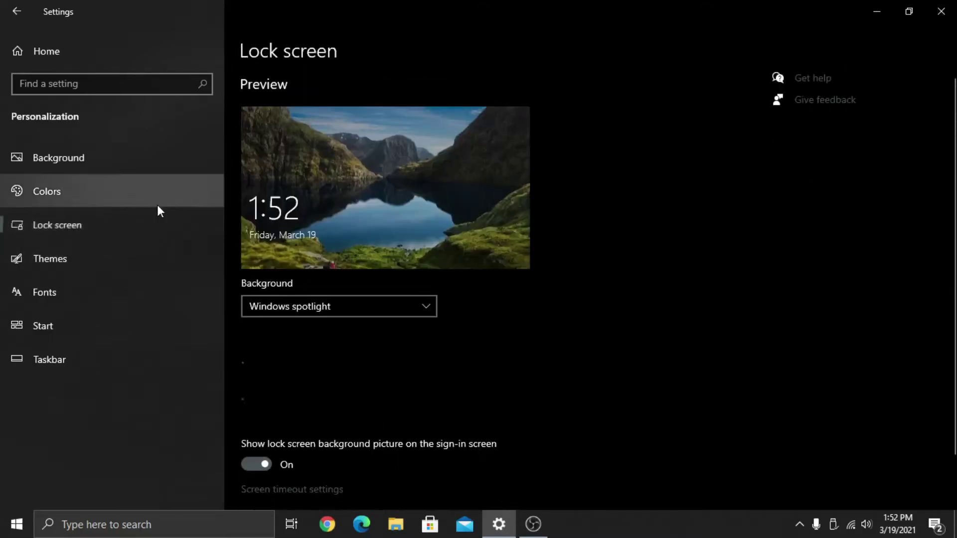
click(352, 305)
click(331, 329)
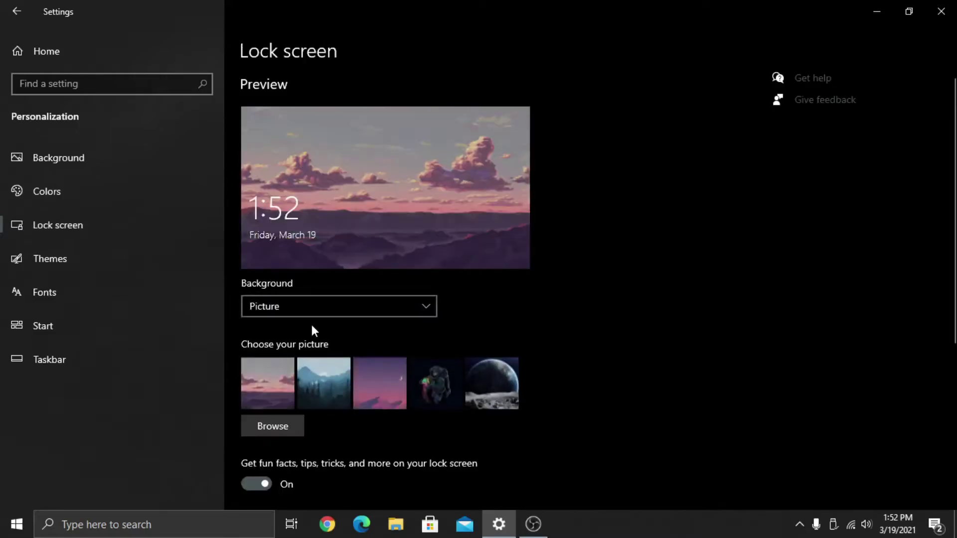
click(280, 426)
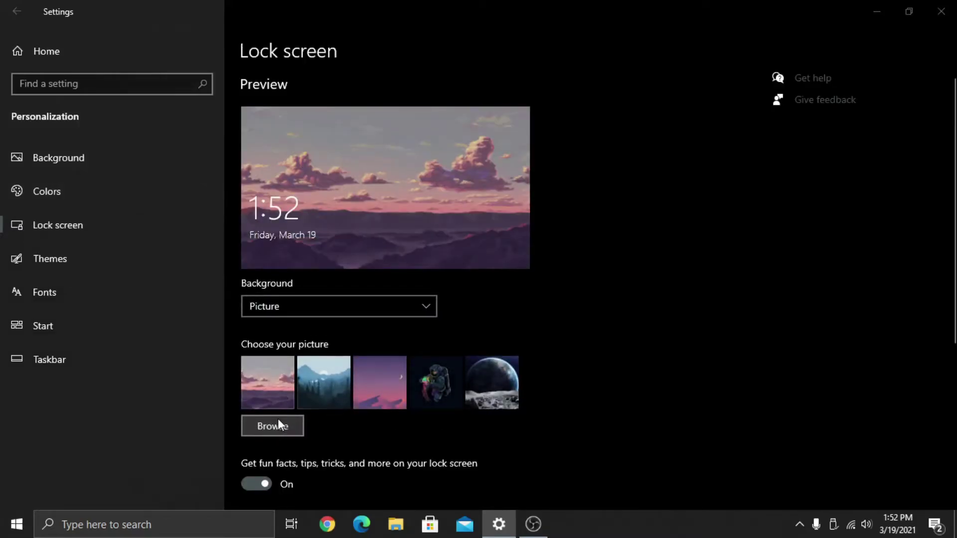
double_click(173, 155)
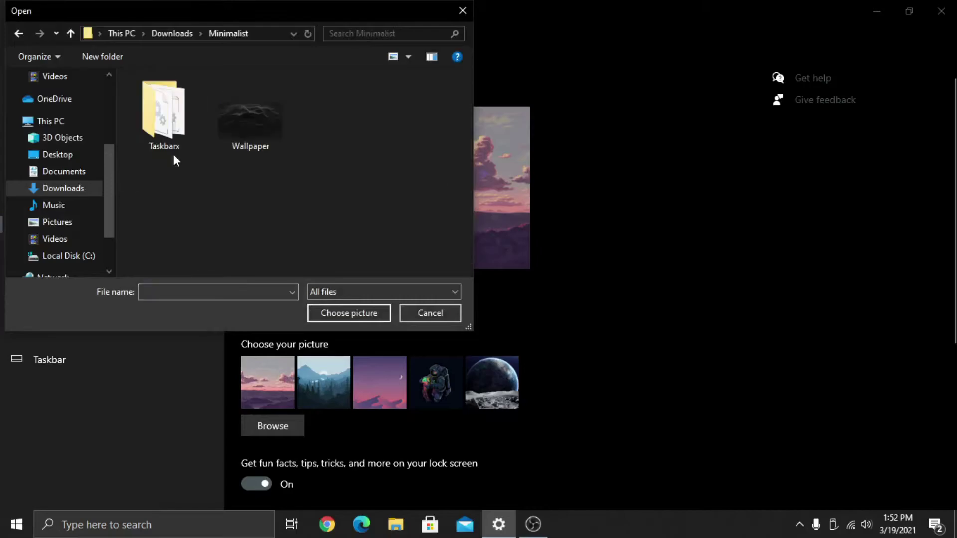
click(234, 127)
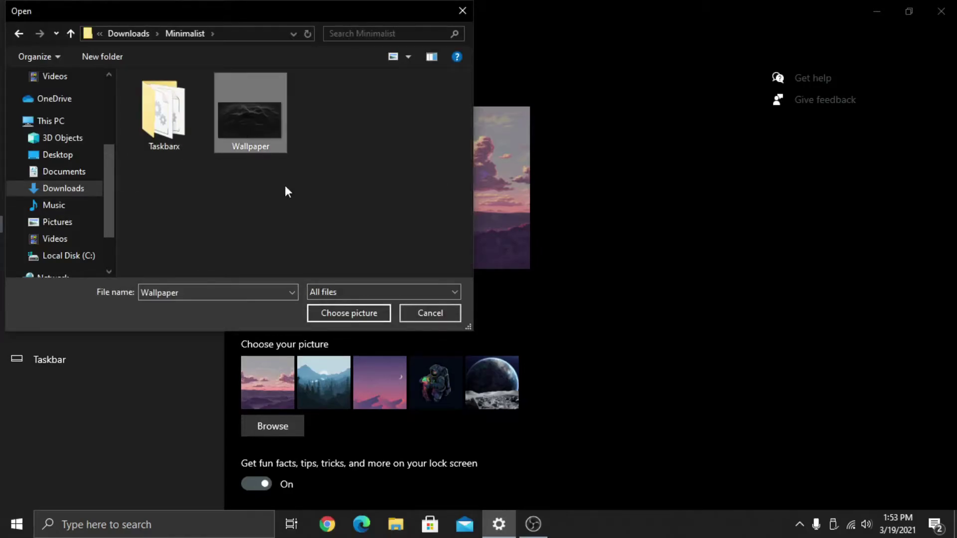
click(326, 309)
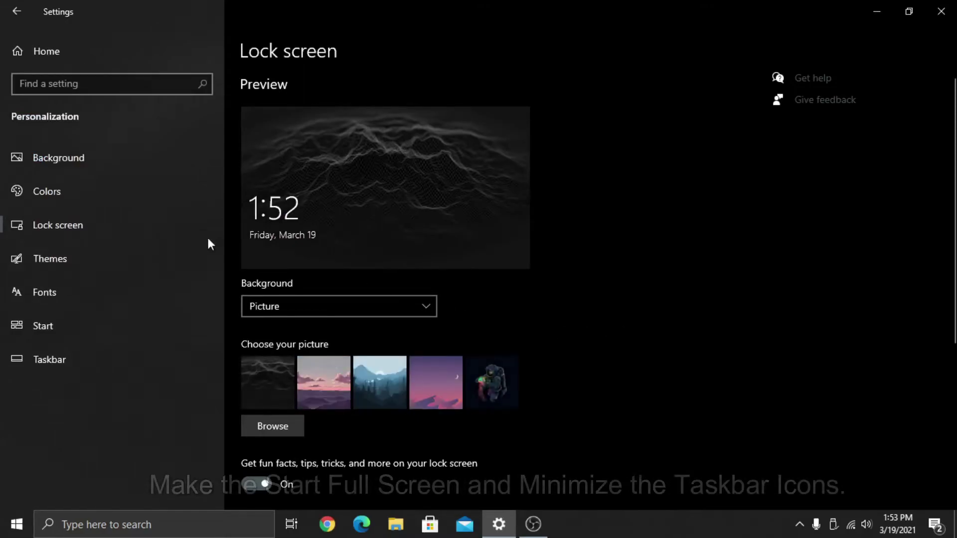
- Turn on the full-screen Start option and move the Minecraft tile directly beneath the OBS Studio tile
click(82, 322)
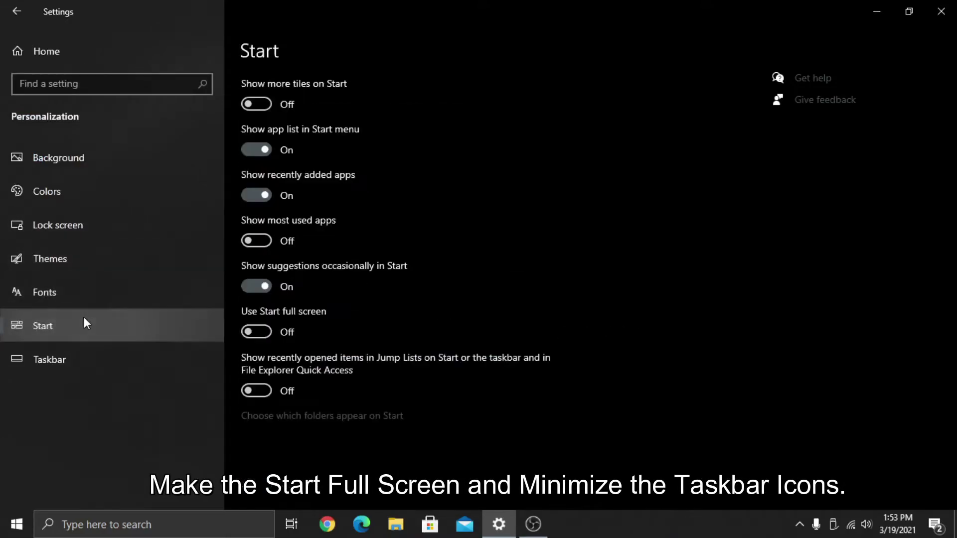
click(262, 332)
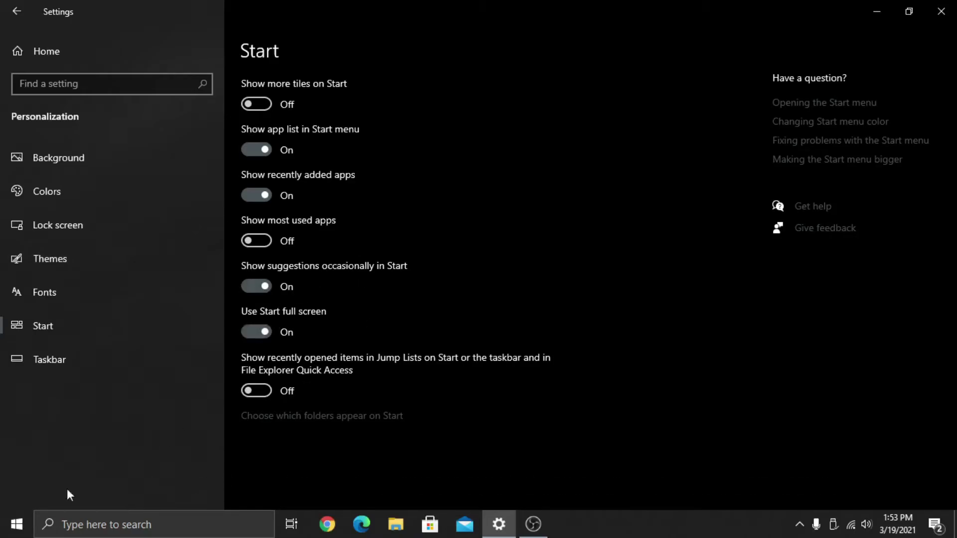
click(16, 524)
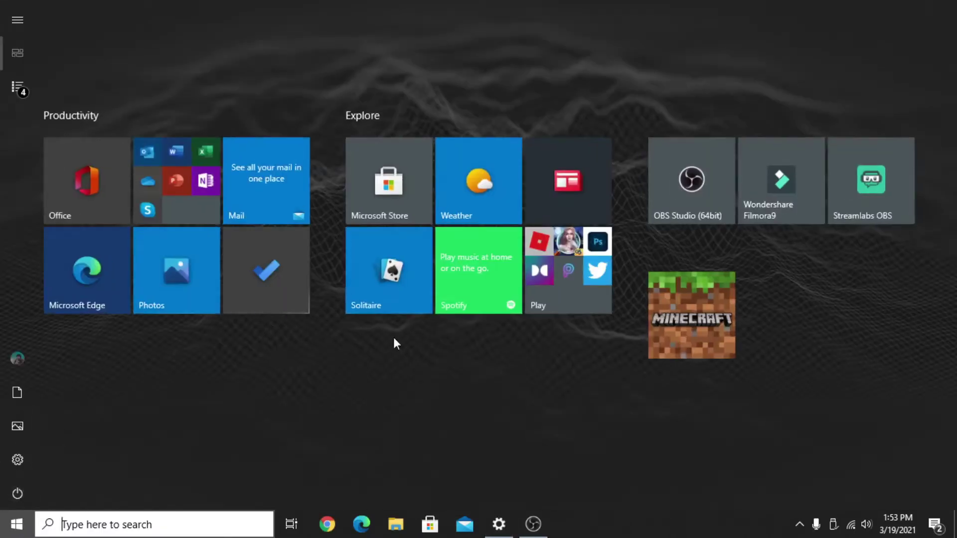
drag(685, 326, 684, 293)
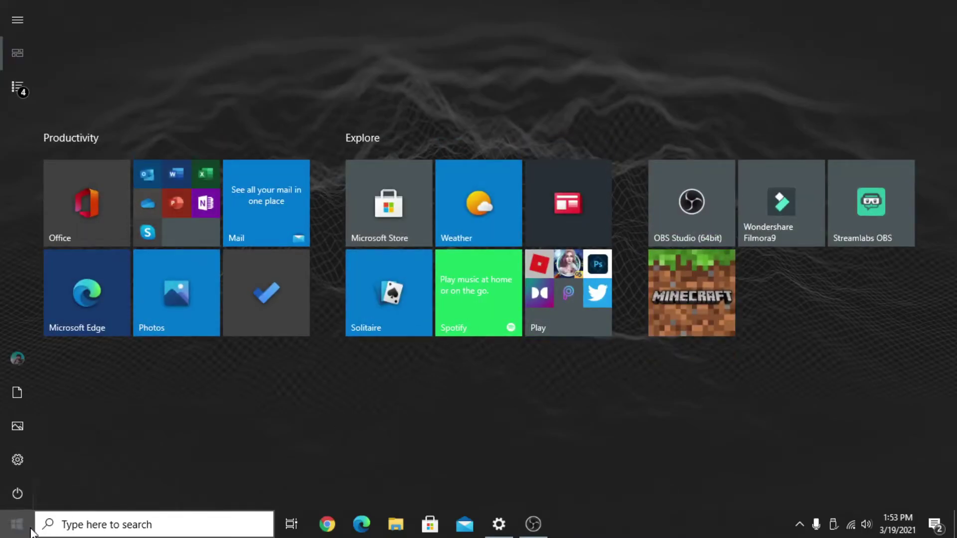
click(27, 523)
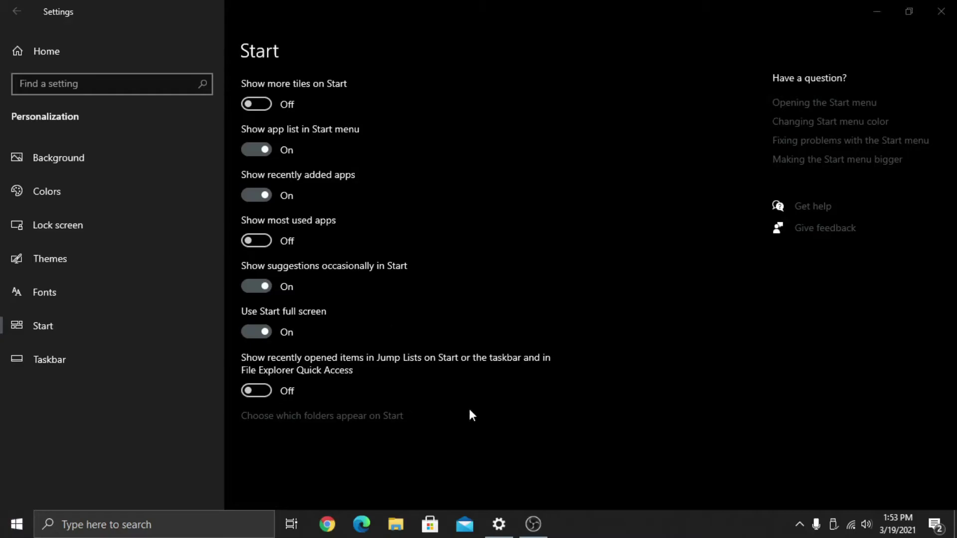
- Turn on small taskbar buttons and minimize the settings window
click(67, 360)
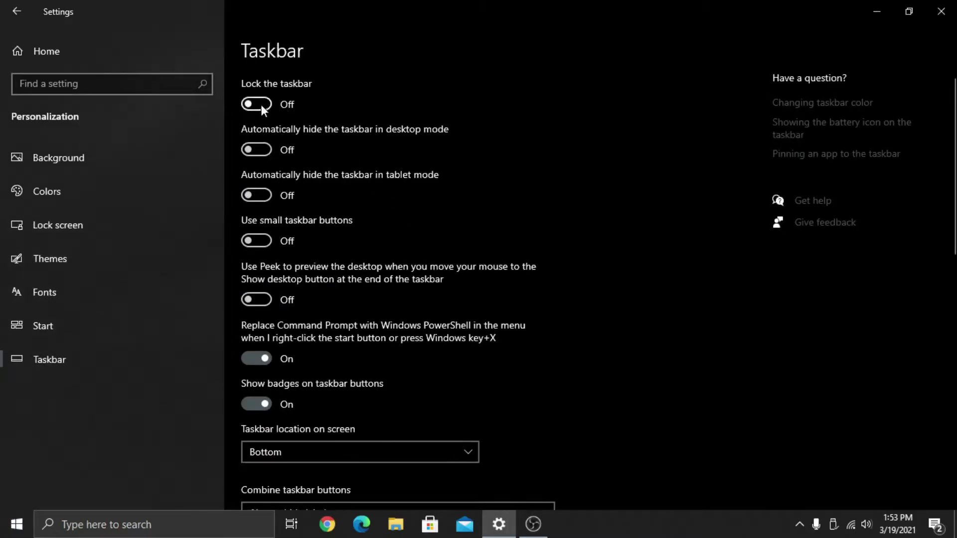
click(255, 243)
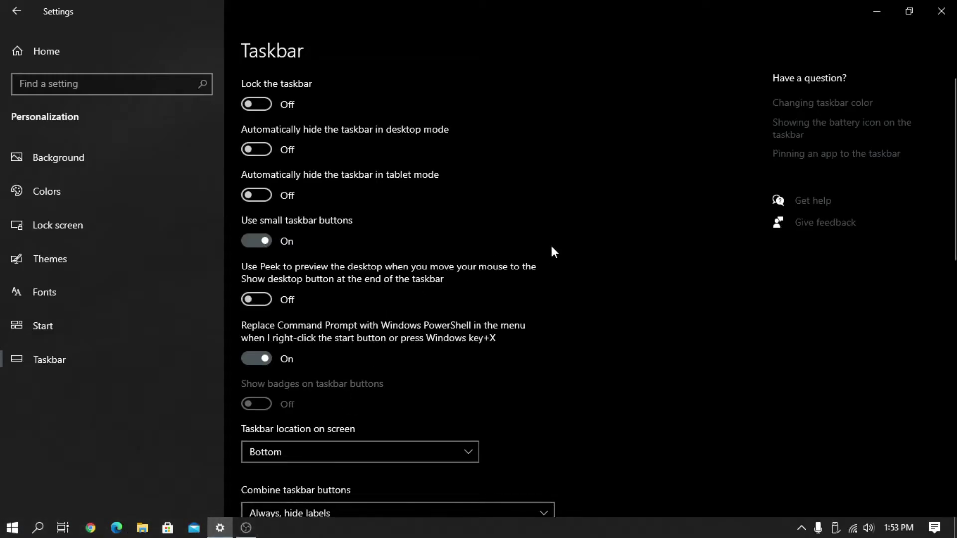
click(877, 11)
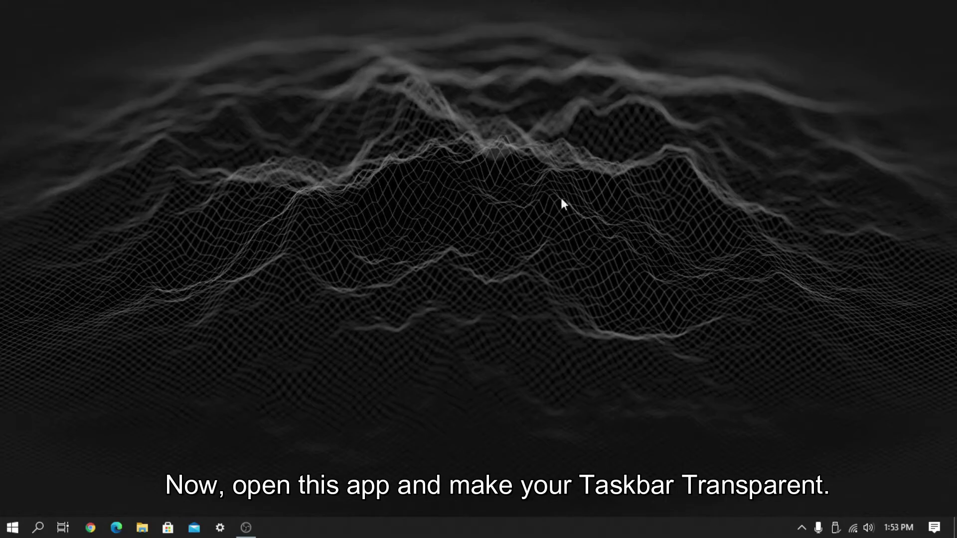
- Switch to File Explorer, open the Taskbarx folder inside Downloads > Minimalist, and locate the TaskbarX Configurator application
click(143, 528)
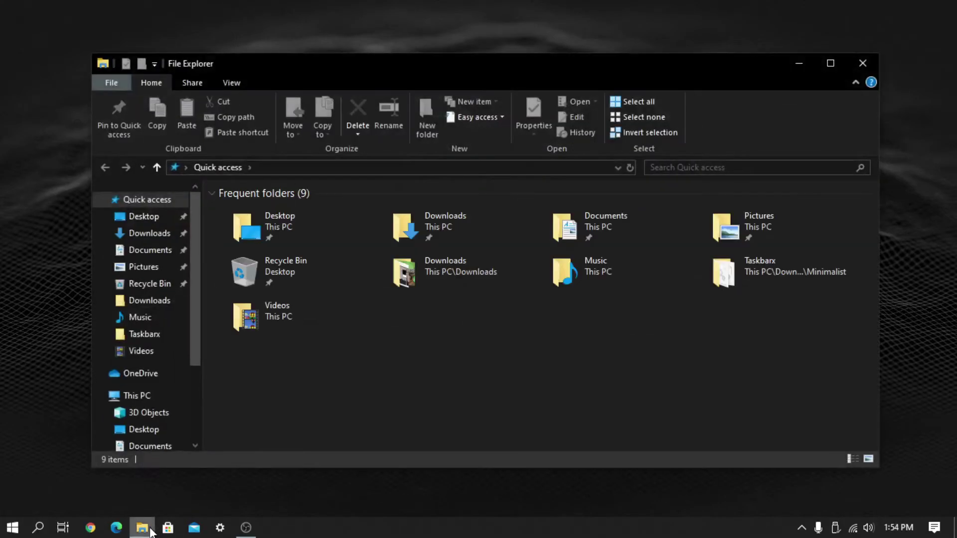
click(161, 302)
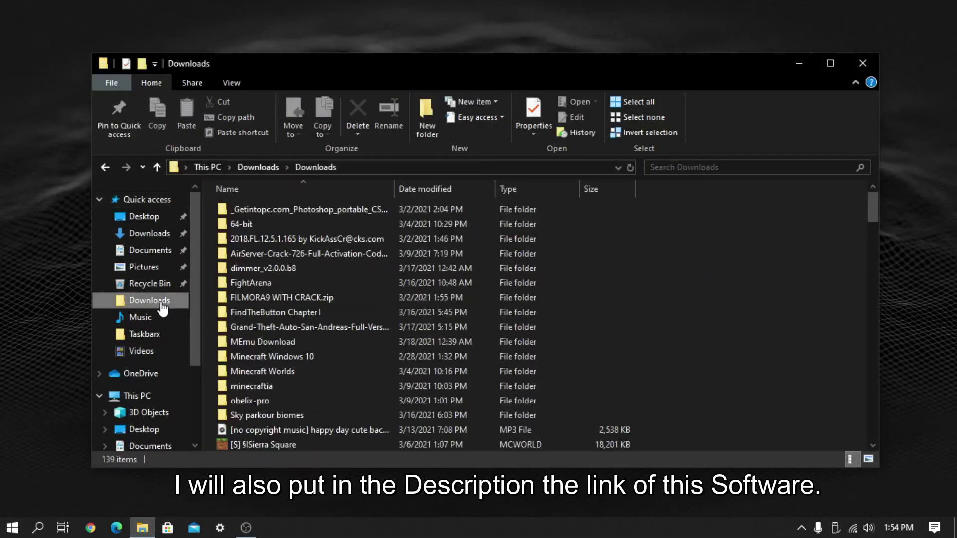
click(158, 242)
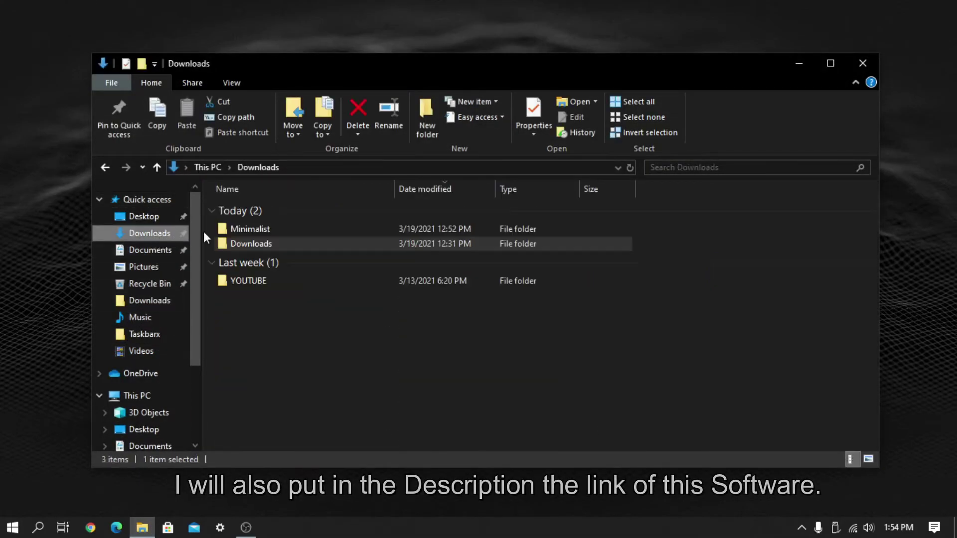
double_click(253, 227)
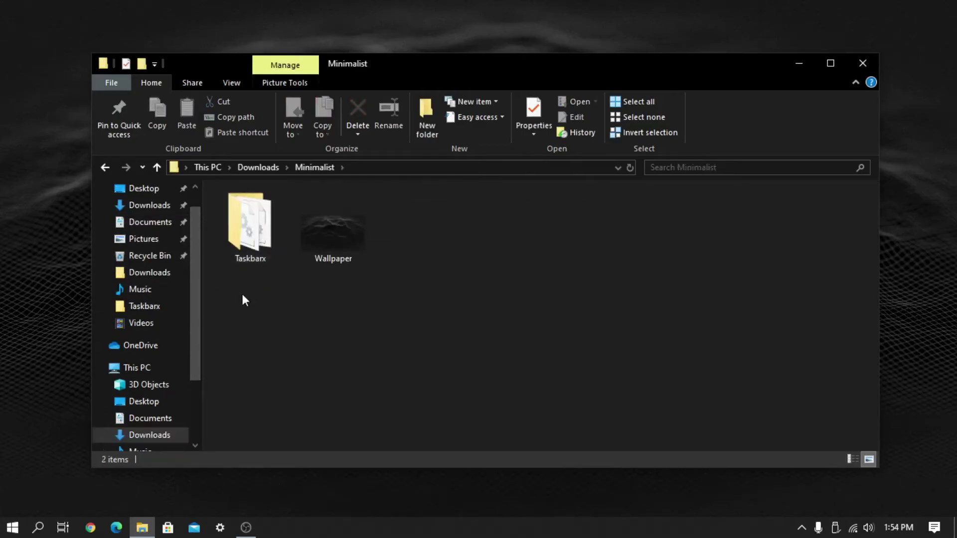
double_click(243, 256)
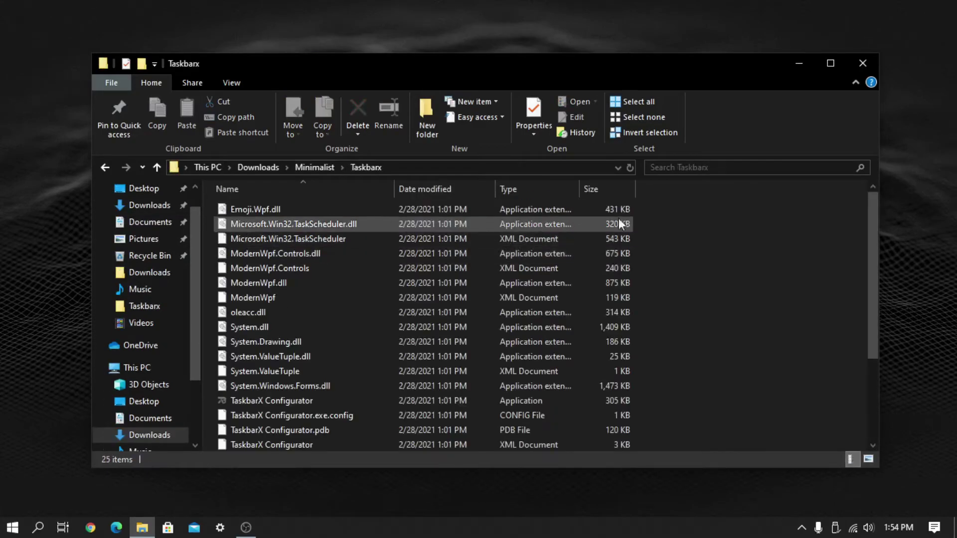
scroll(755, 249, down, 3)
scroll(754, 259, up, 2)
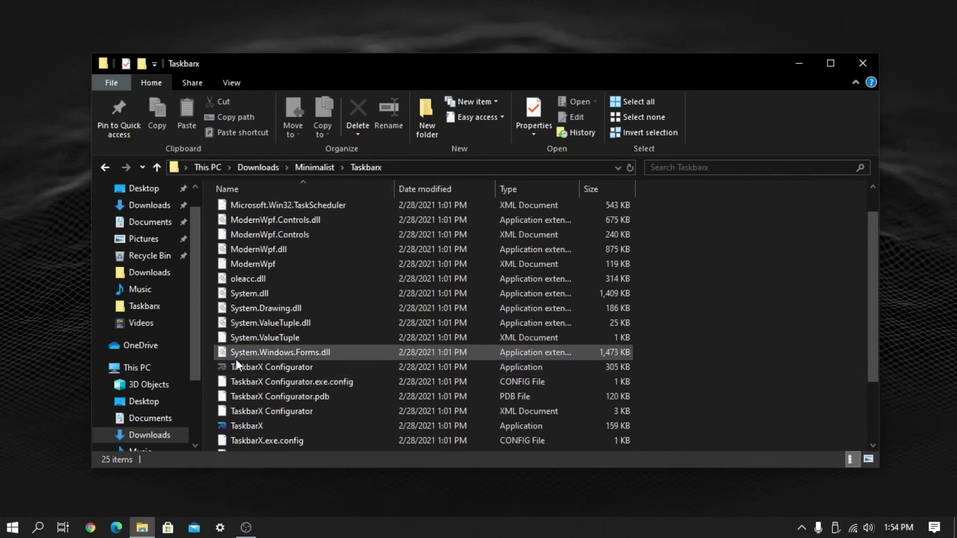
- Apply the Transparent style to the taskbar with TaskbarX Configurator and close the open windows
double_click(308, 366)
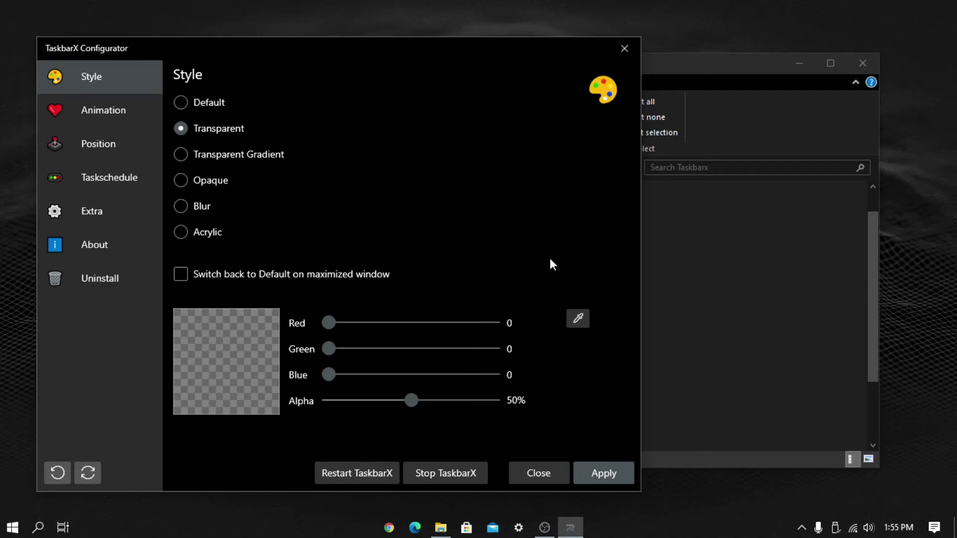
click(542, 469)
click(863, 63)
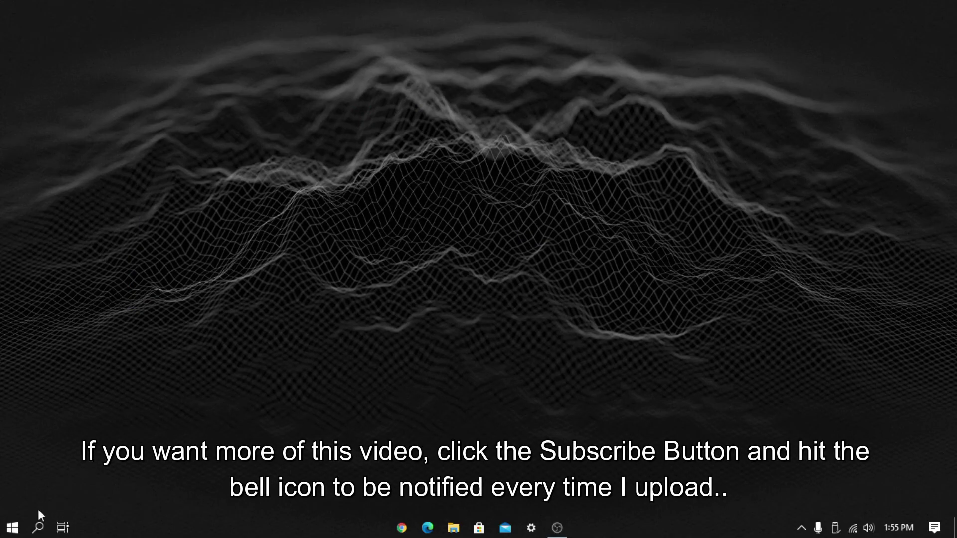
- View the full-screen Start menu and return to the desktop
click(11, 529)
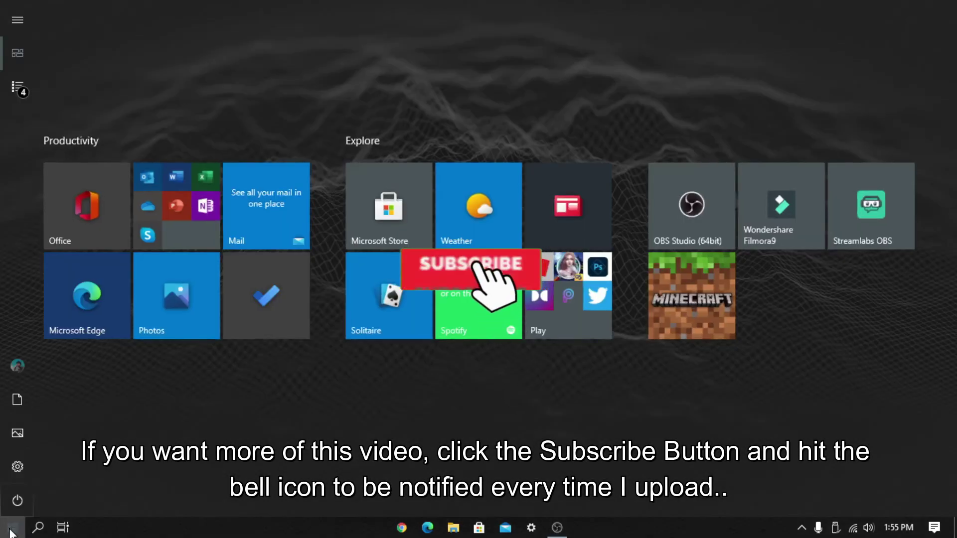
click(11, 529)
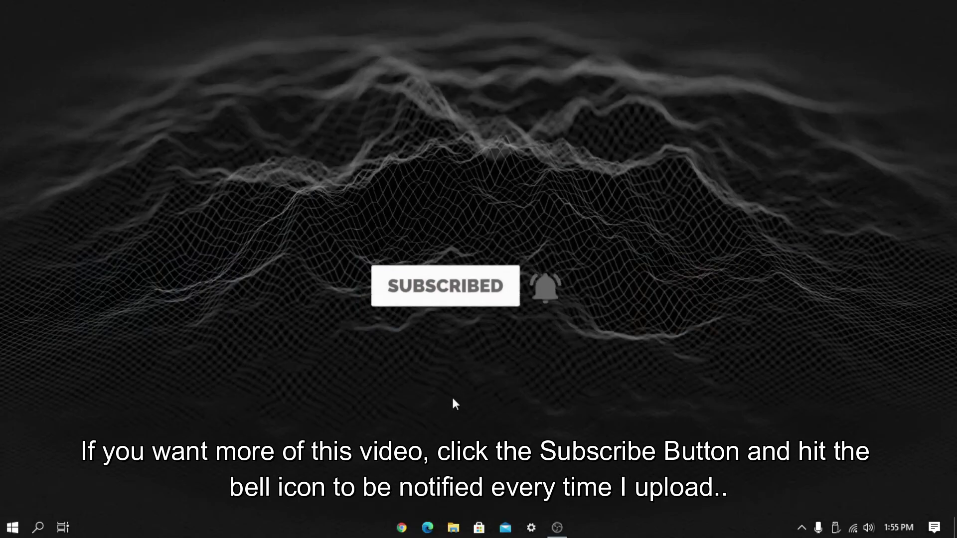